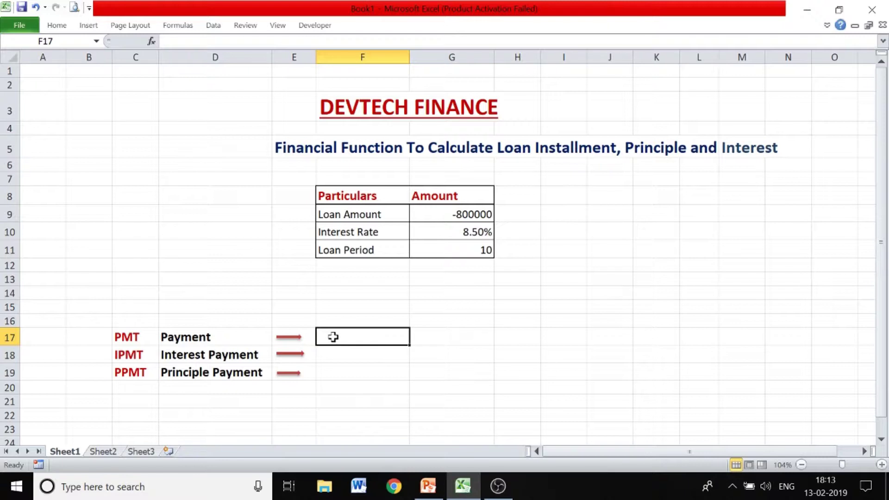
Enter =PMT(G10/12,G11*12,G9,0,0) in F17 to get the ₹ 9,918.86 monthly installment
key(BackSpace)
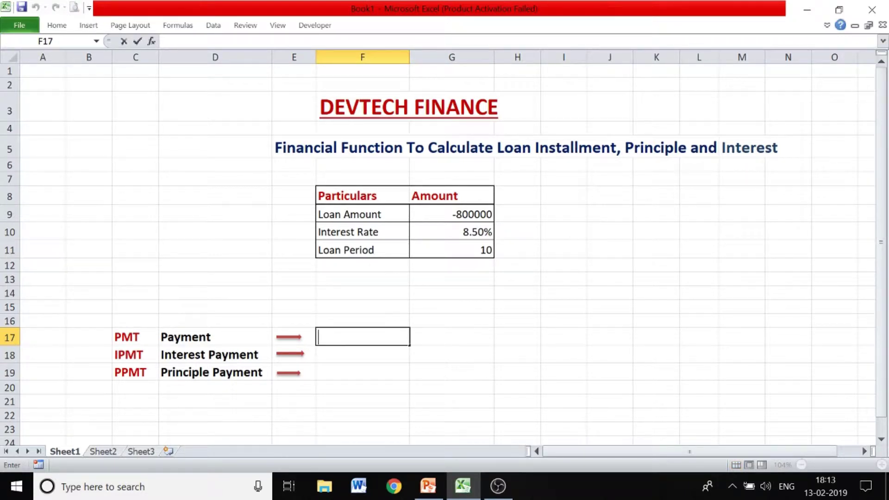
text(=PMT)
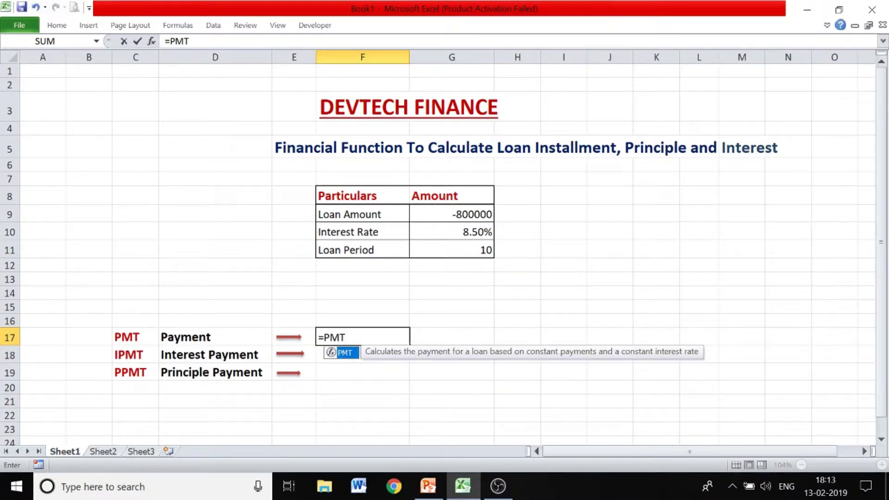
text(()
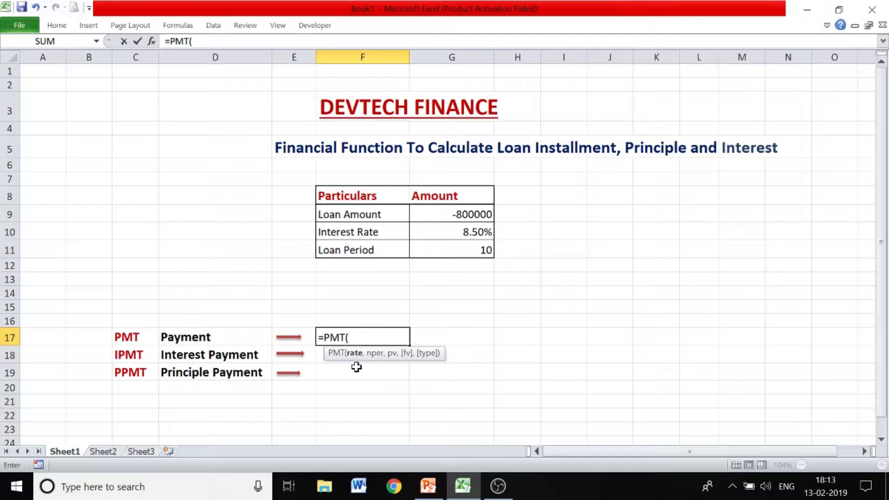
click(443, 233)
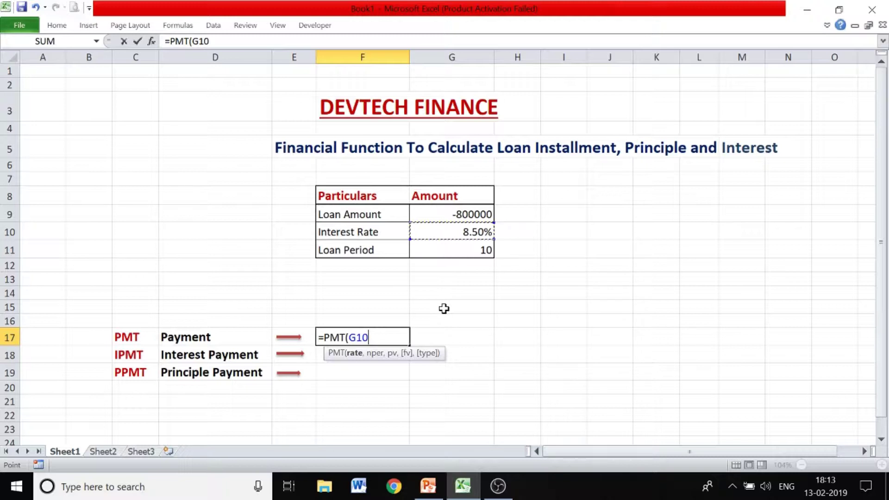
text(/12,)
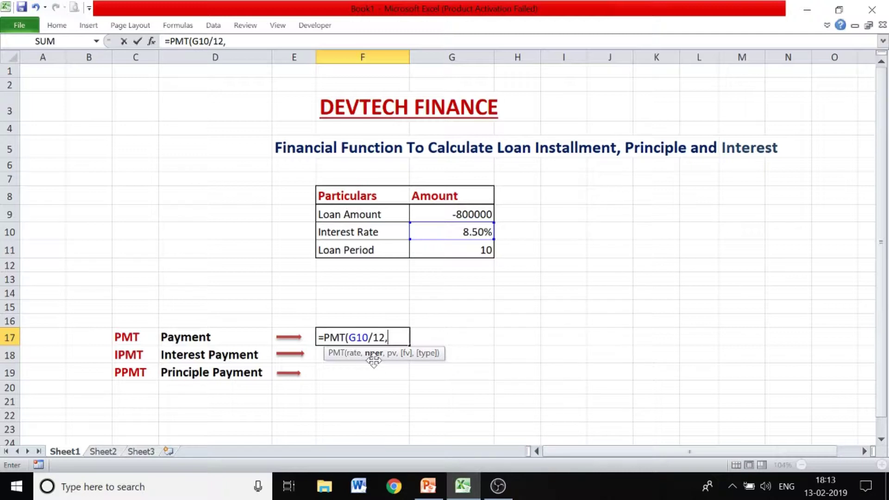
click(448, 250)
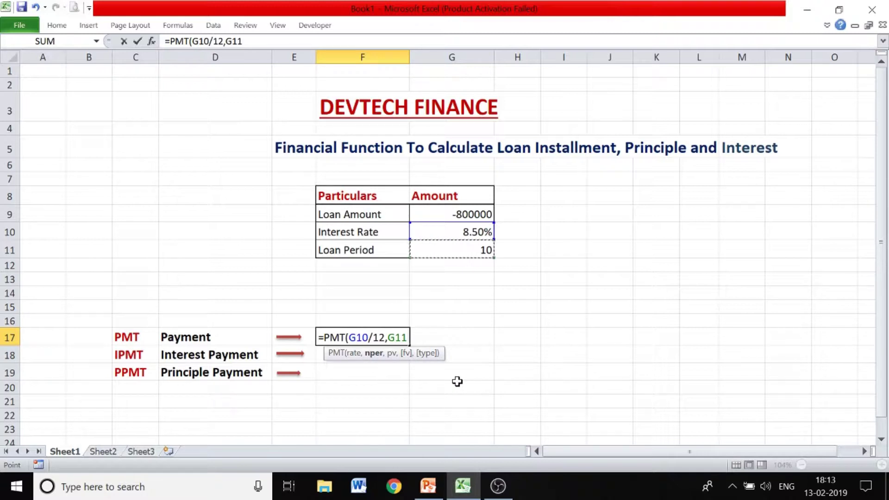
text(*12,)
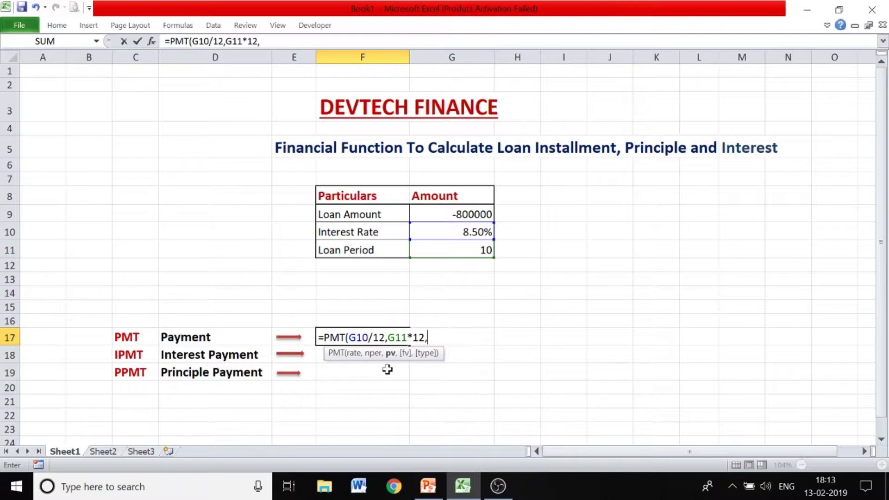
click(461, 216)
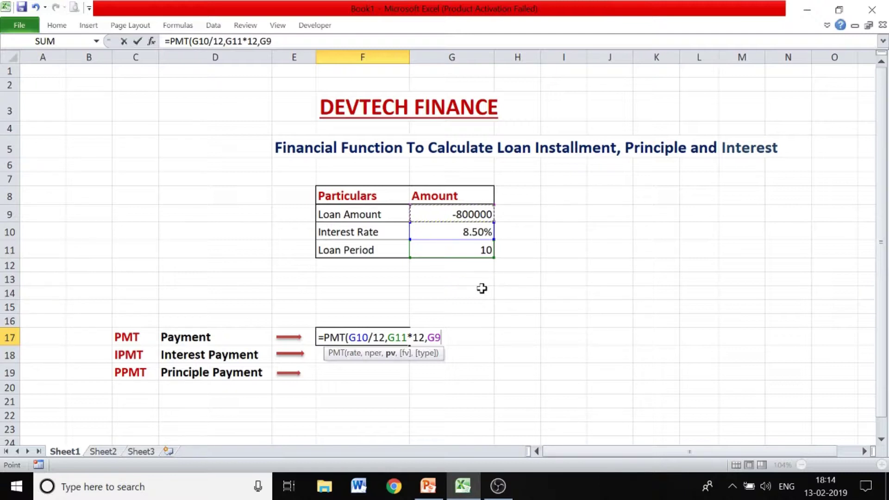
text(,0)
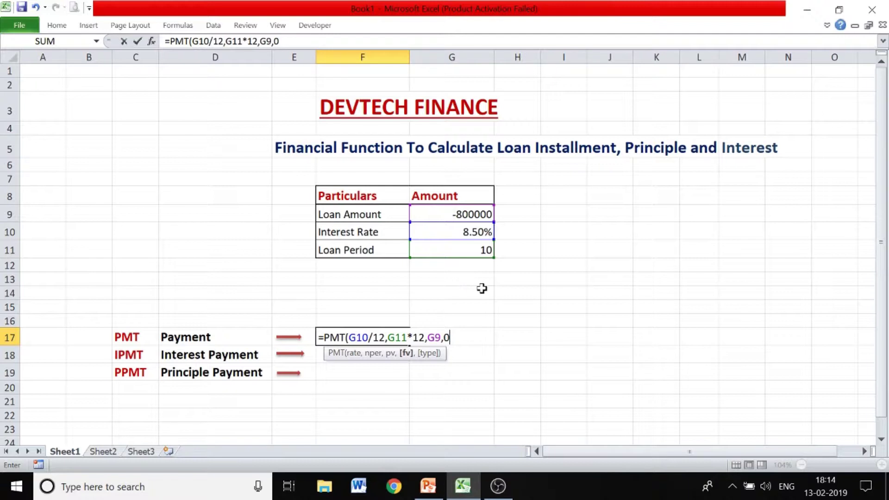
text(,)
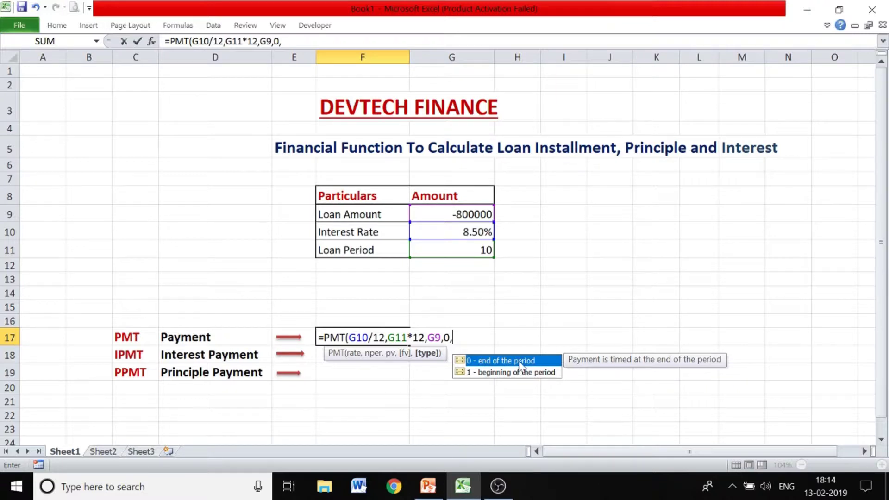
text(0))
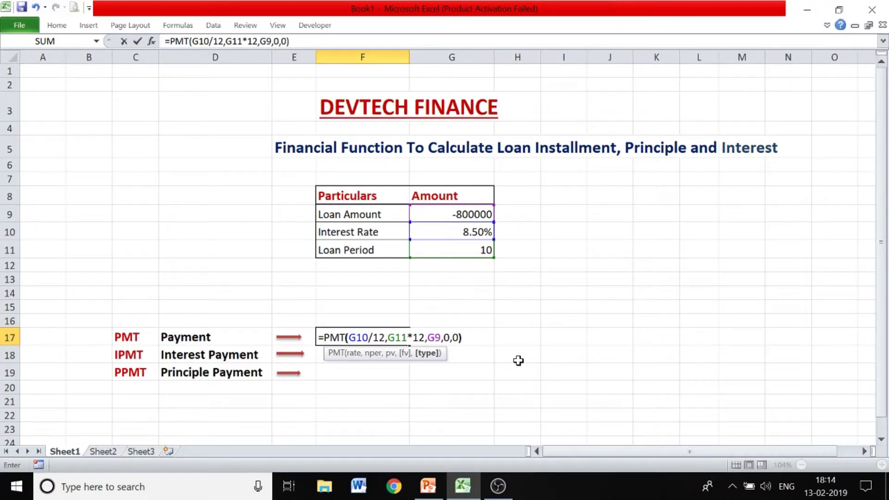
key(Return)
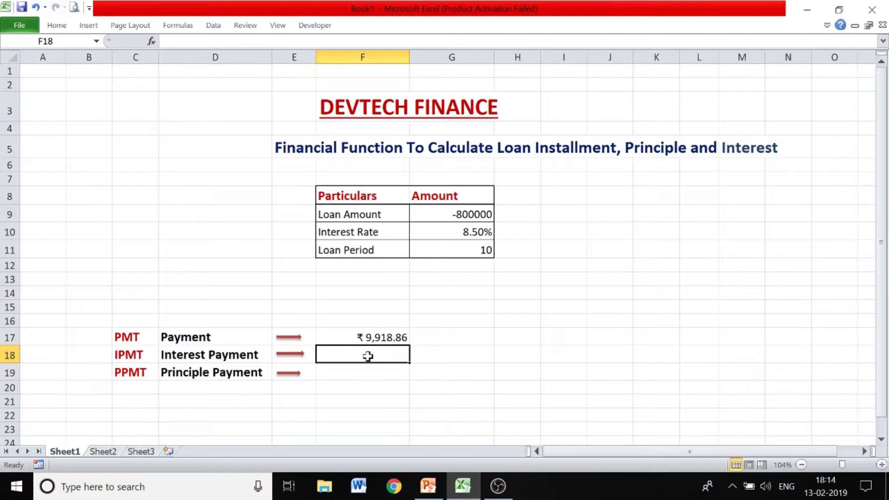
Enter =IPMT(G10/12,1,G11*12,G9,0,0) in F18 for the ₹ 5,666.67 first-month interest
double_click(346, 356)
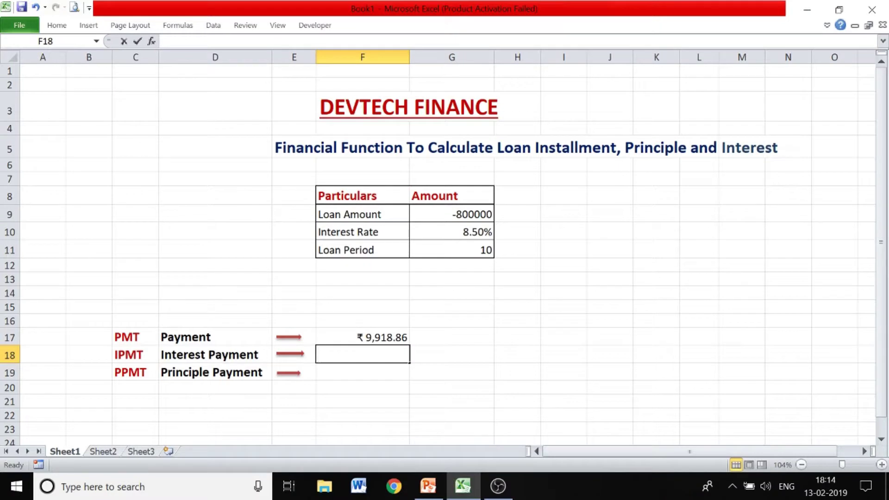
text(=I)
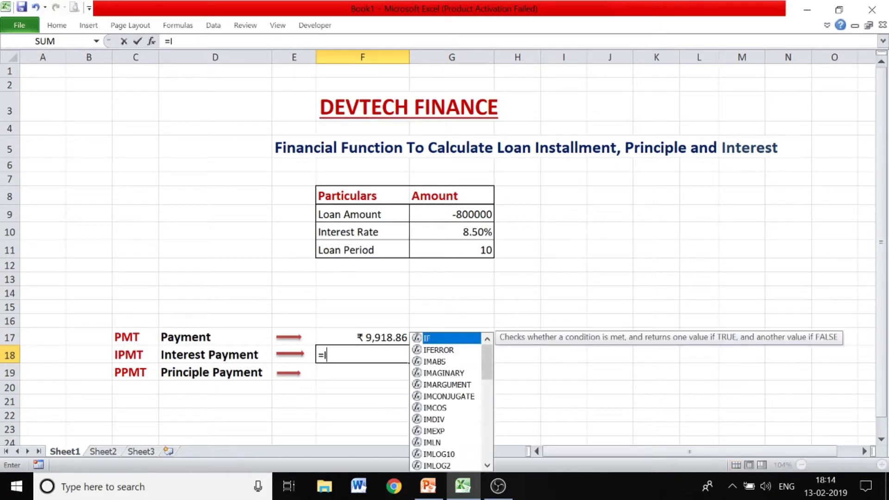
text(PMT()
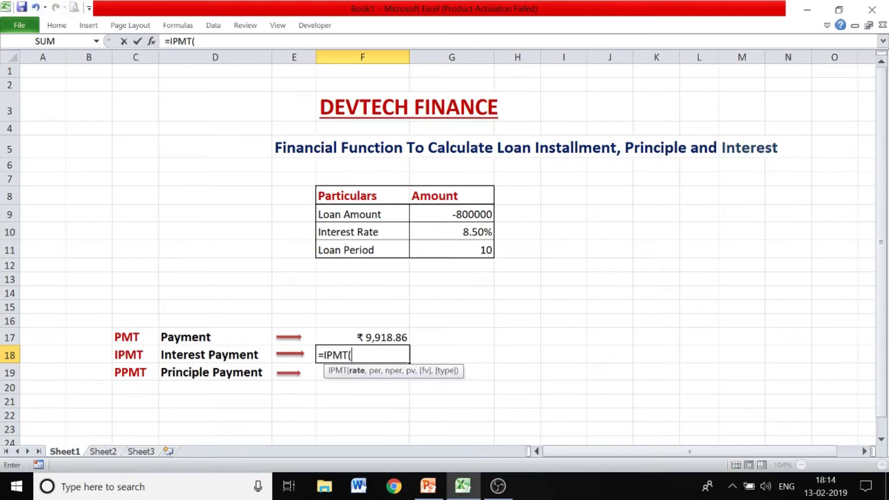
click(454, 230)
text(/12,)
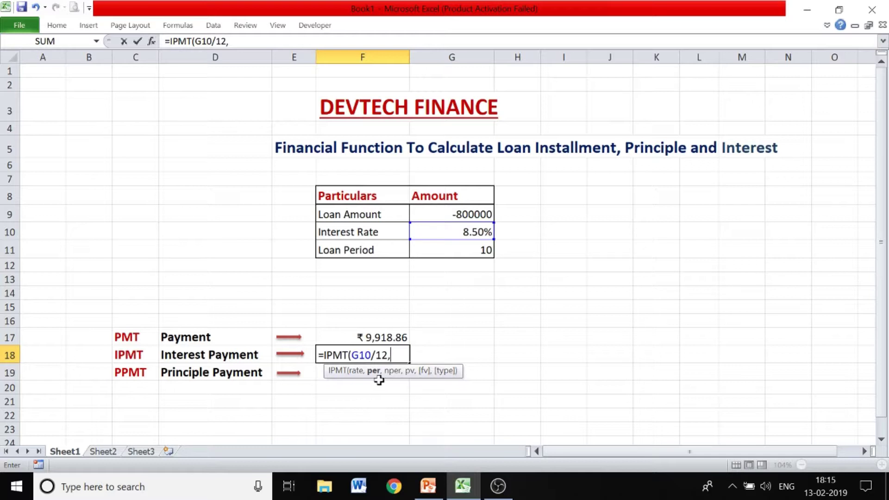
text(1,)
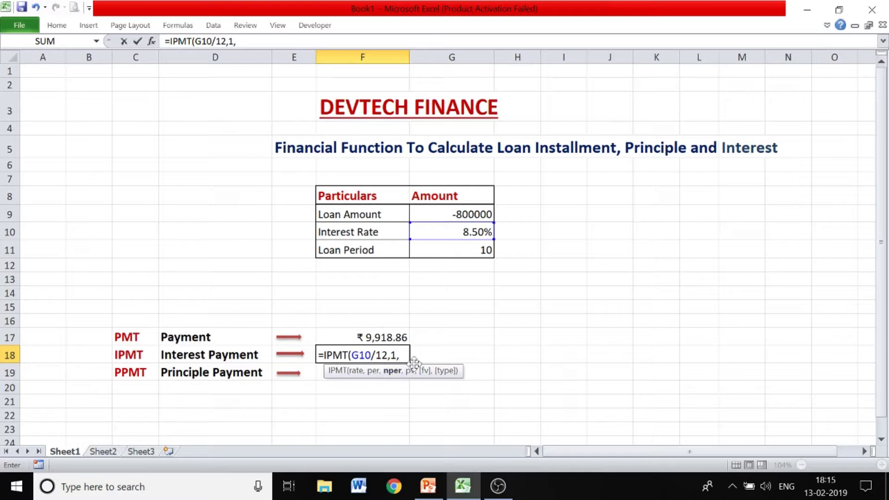
click(459, 250)
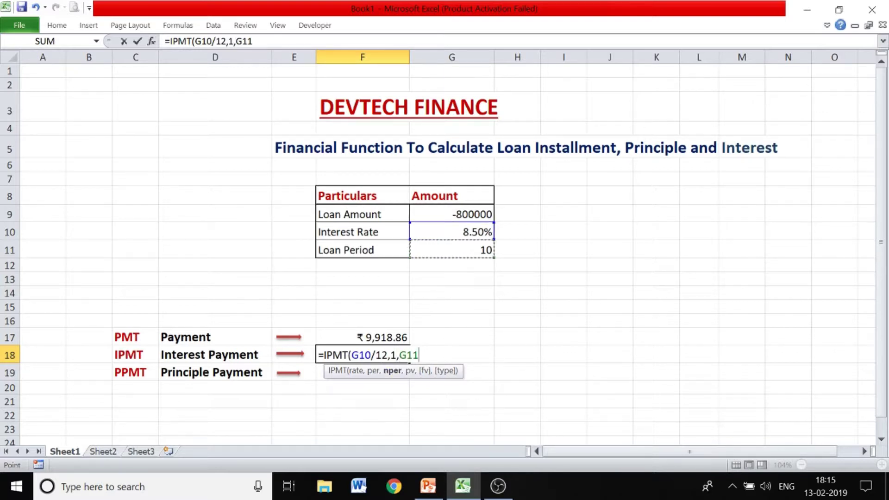
text(*12,)
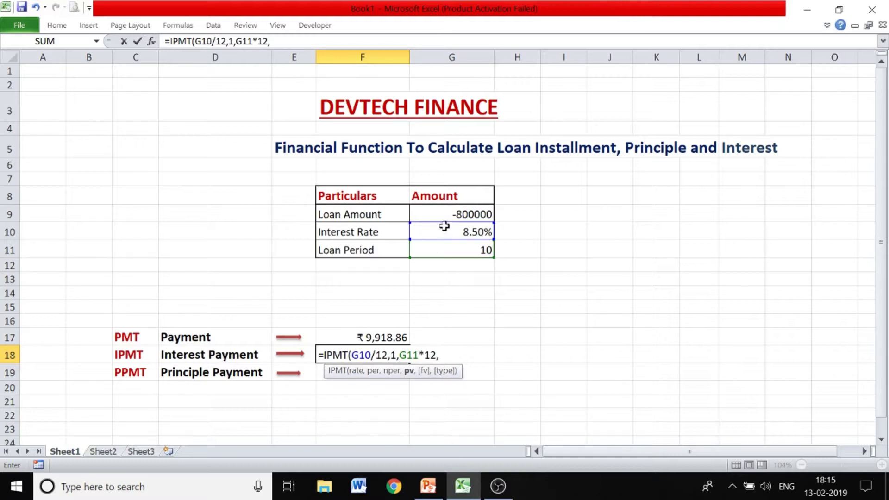
click(454, 212)
text(,0)
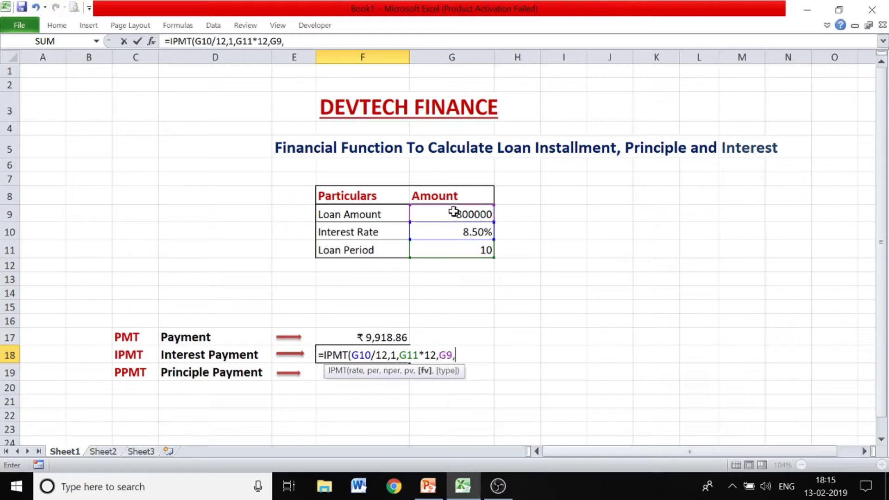
text(,0)
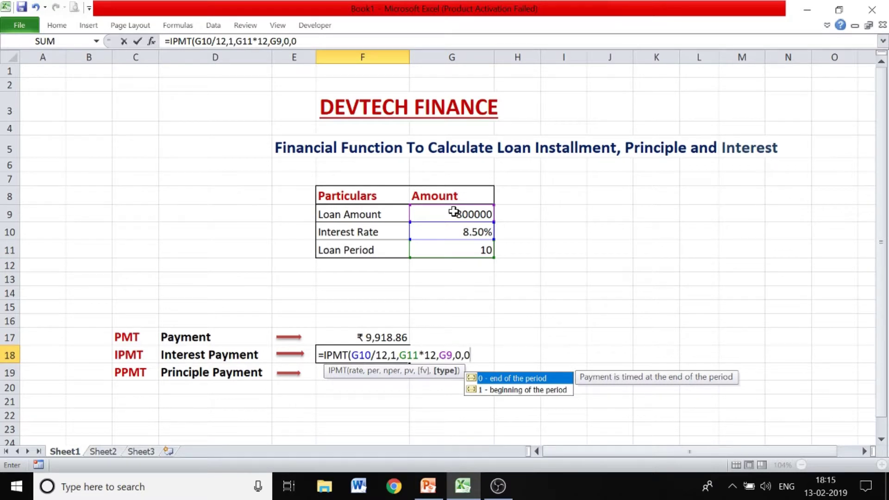
text())
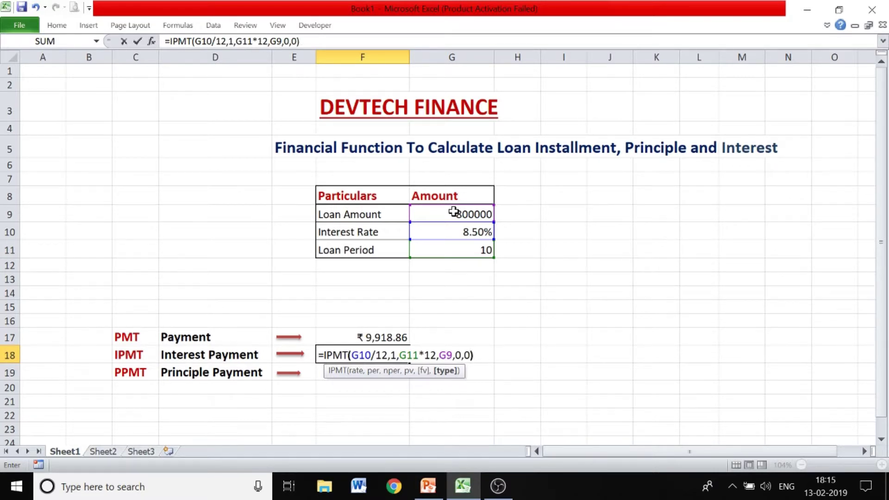
key(Return)
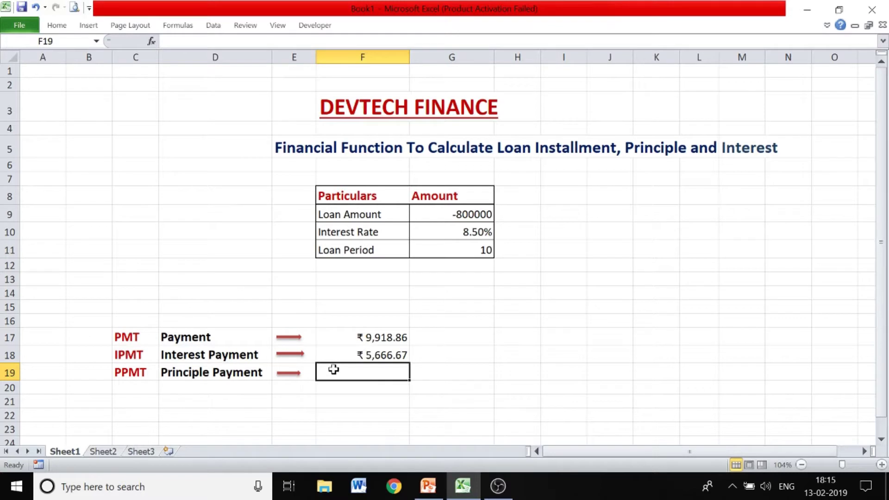
Enter =PPMT(G10/12,1,G11*12,G9,0,0) in F19 for the ₹ 4,252.19 first-month principal
text(=)
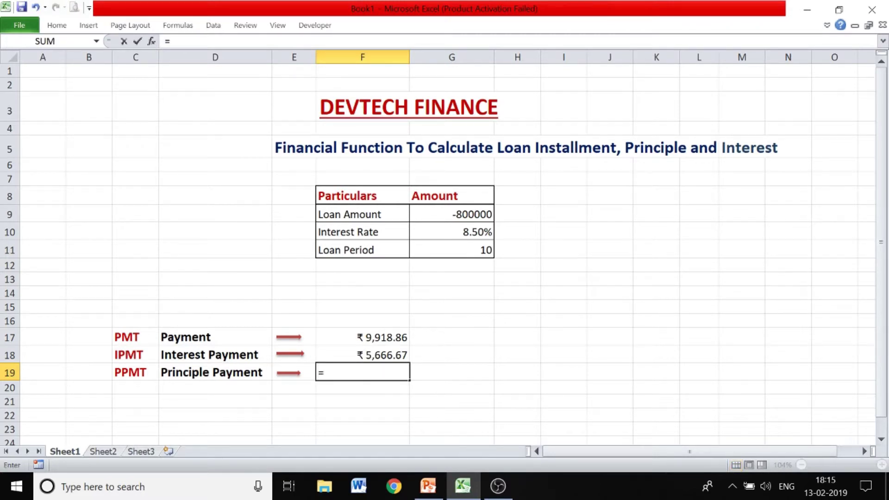
text(PPMT()
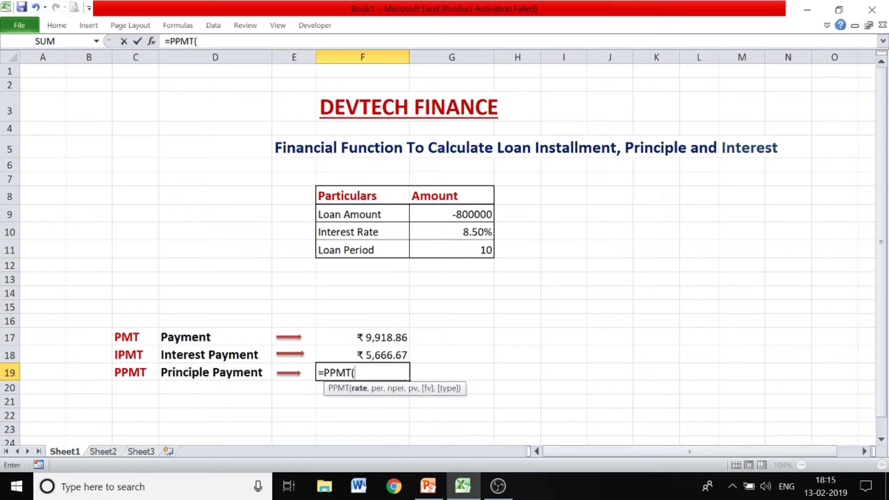
click(463, 232)
text(/1)
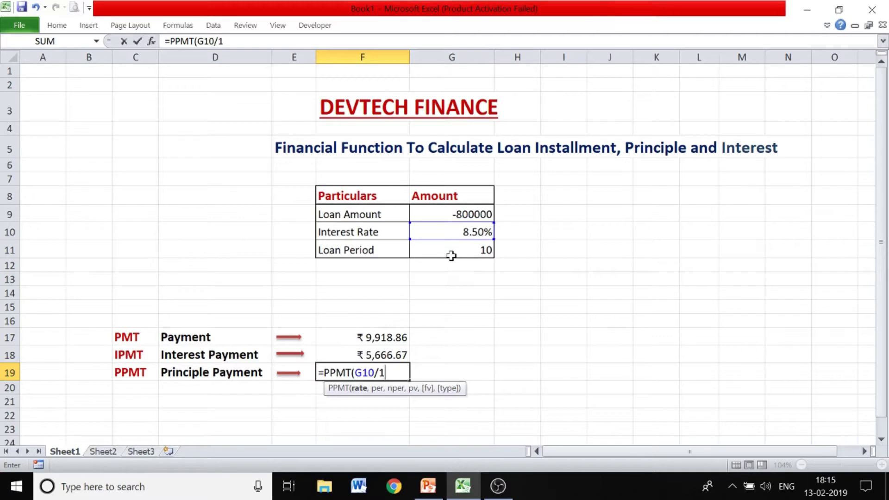
text(2,)
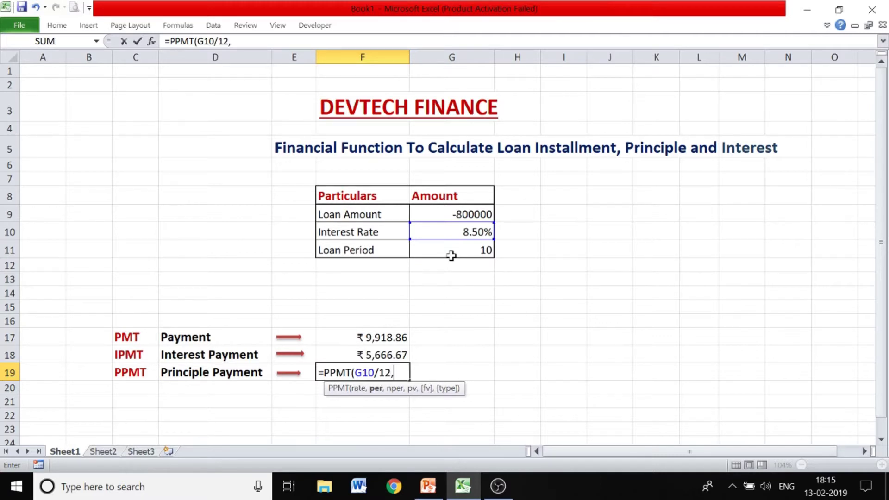
text(1,)
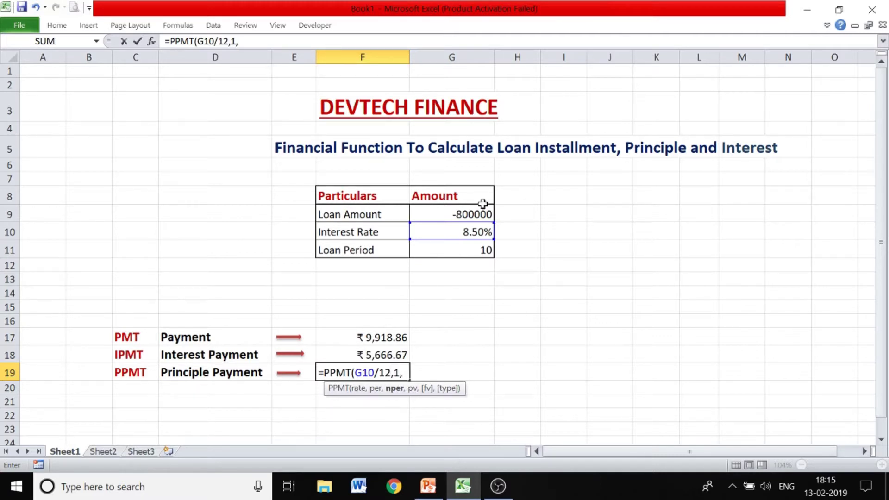
click(472, 251)
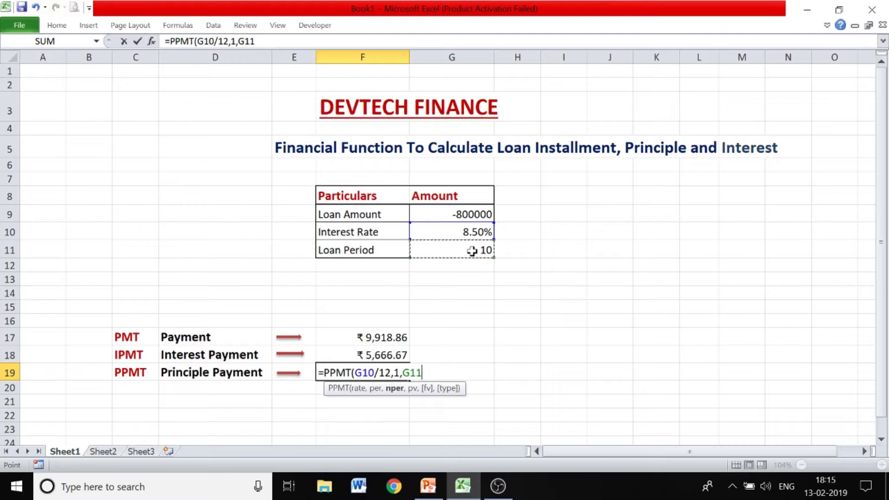
text(*12,)
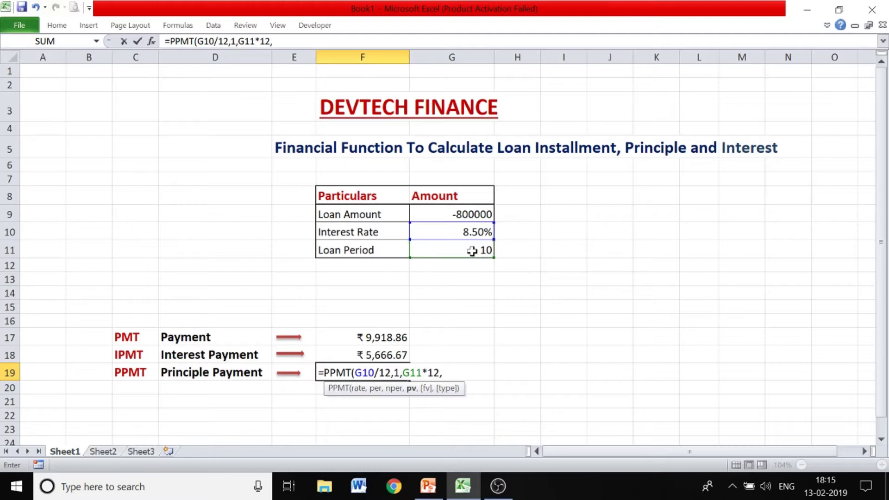
click(473, 213)
text(,0)
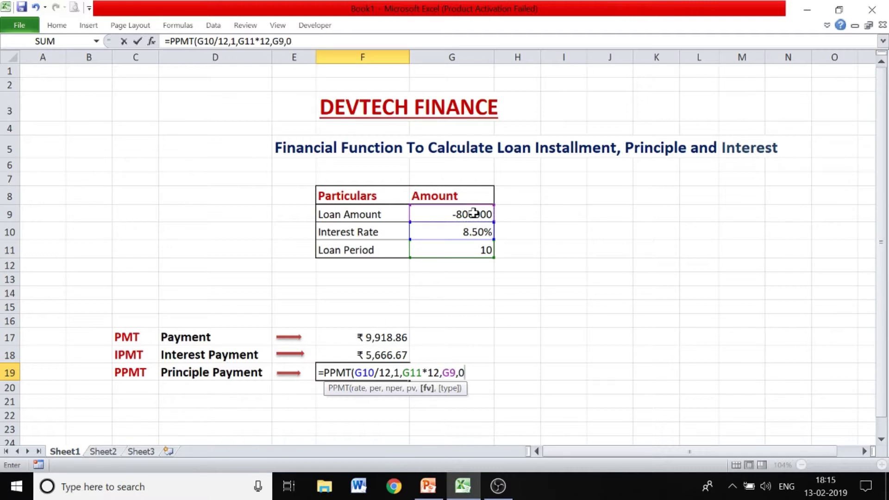
text(,0)
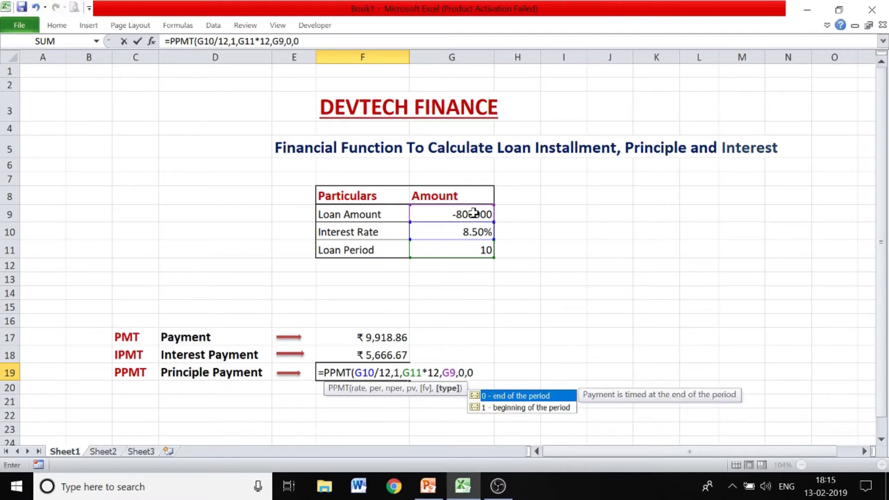
text())
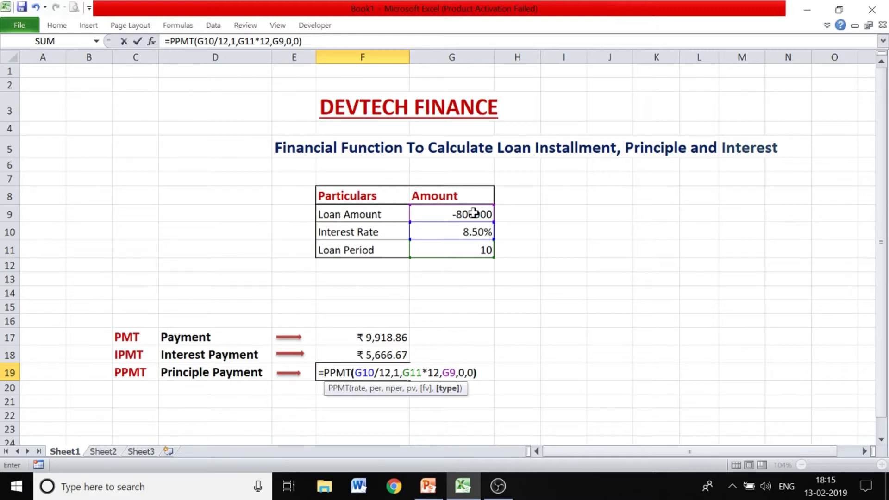
key(Return)
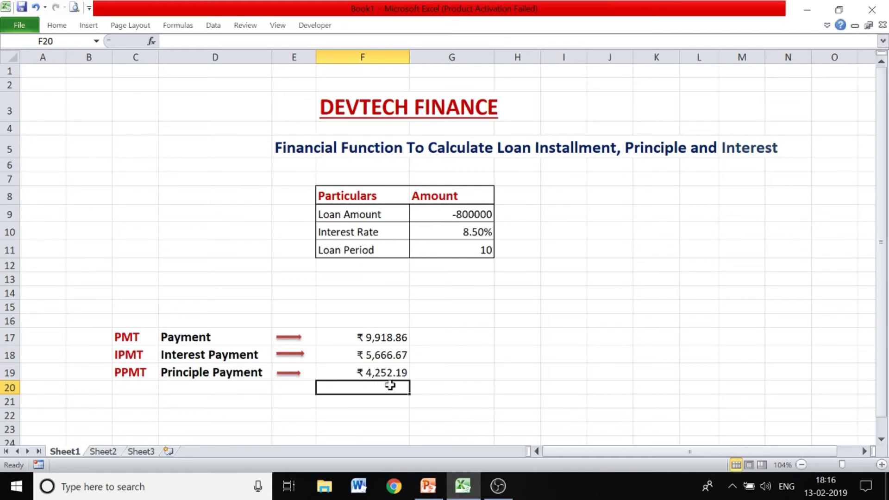
click(469, 257)
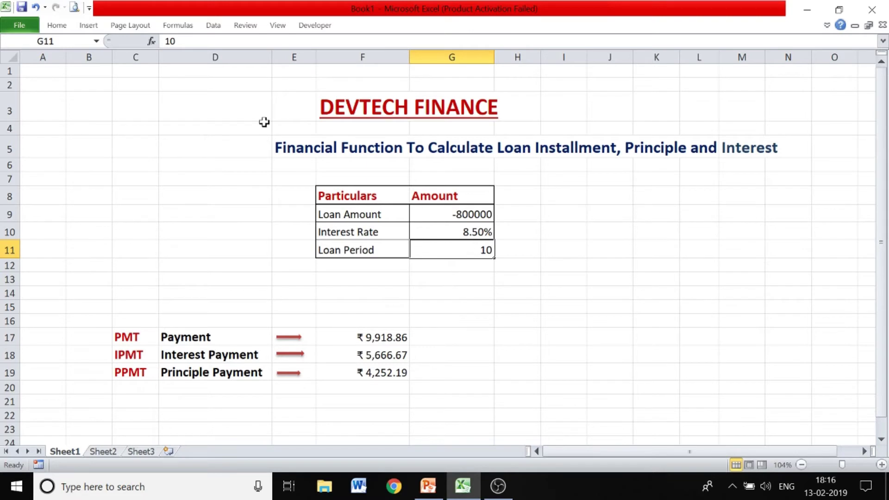
click(176, 41)
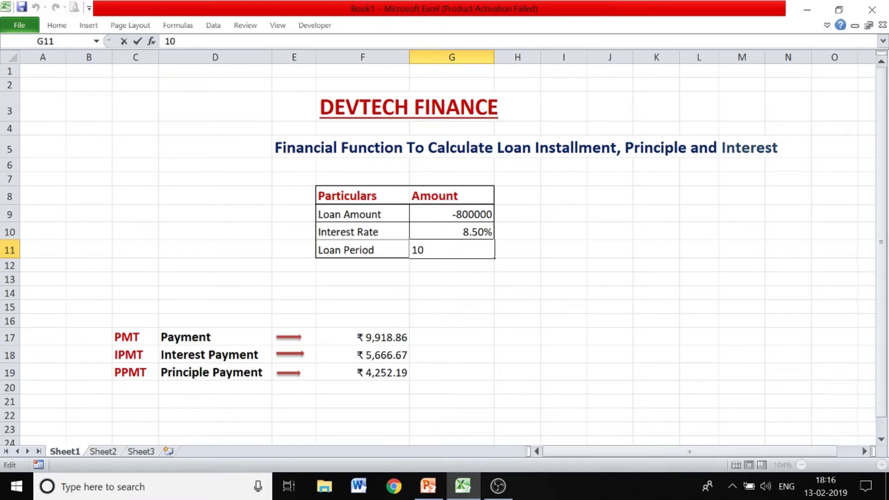
key(BackSpace)
text(5)
key(Return)
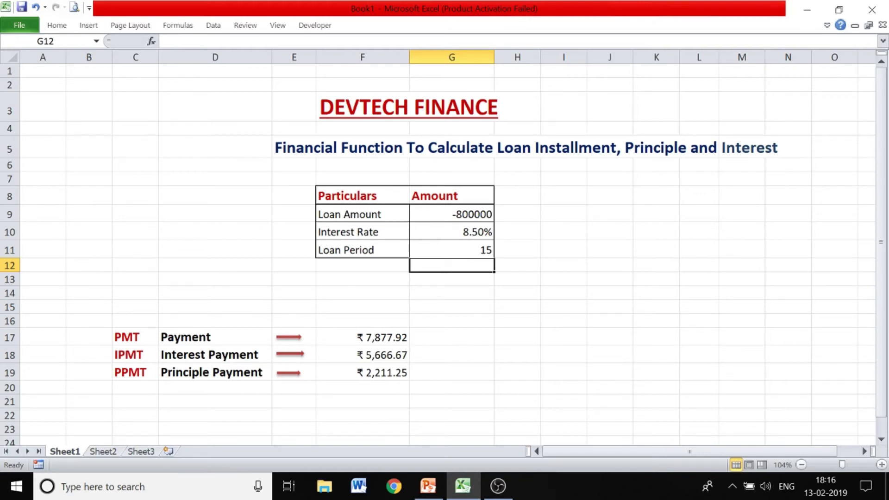
click(449, 249)
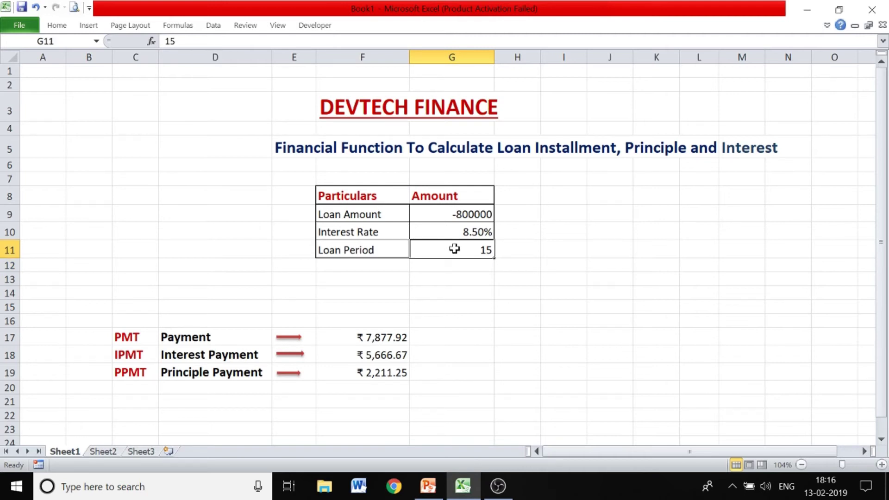
click(185, 41)
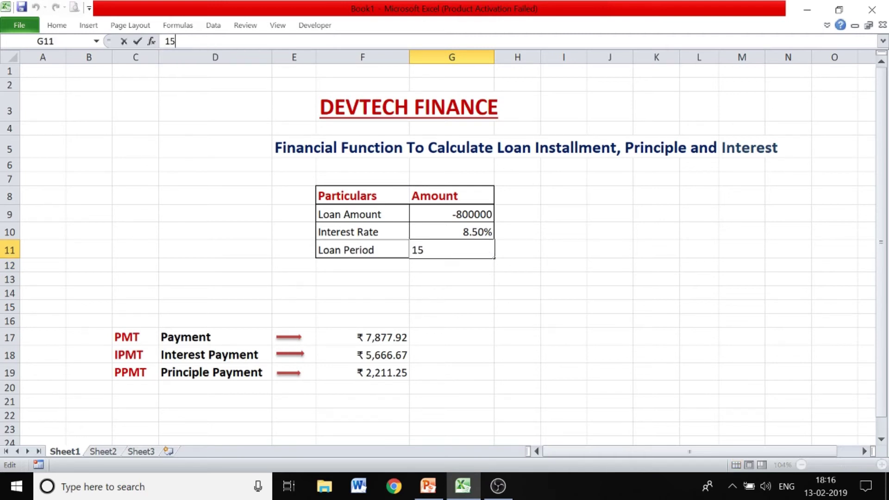
key(BackSpace)
key(BackSpace)
text(5)
key(Return)
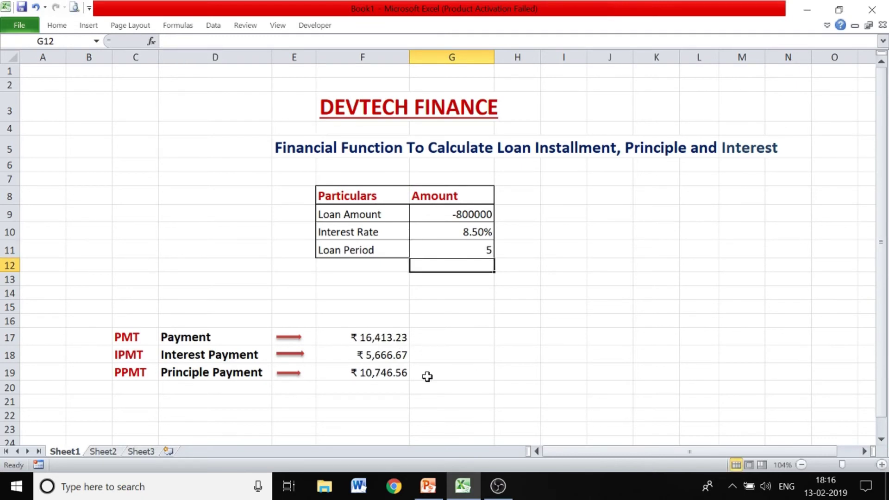
click(453, 250)
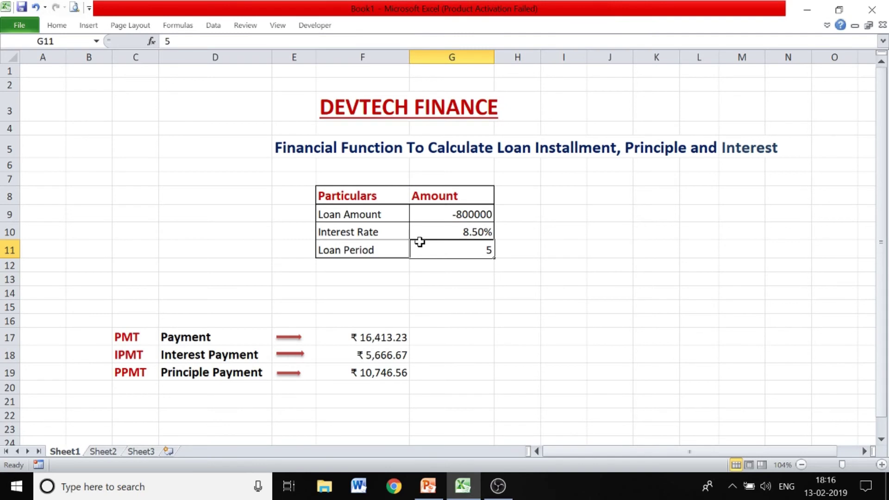
key(F2)
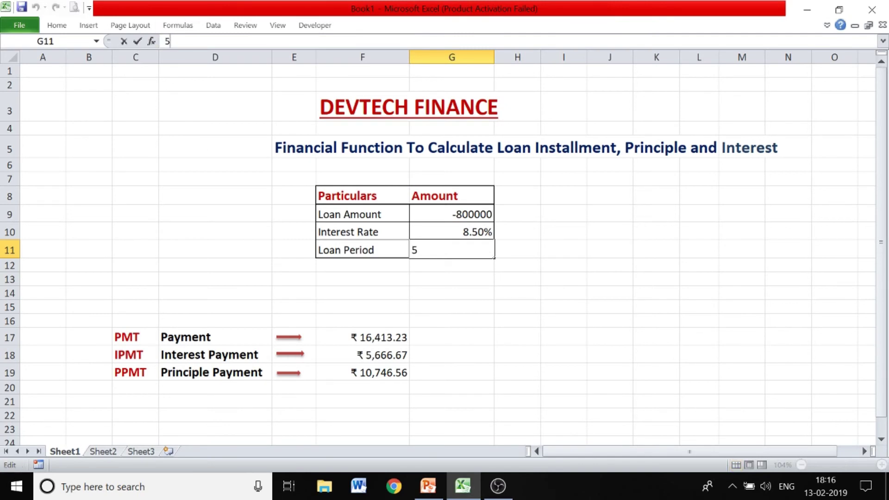
key(BackSpace)
text(10)
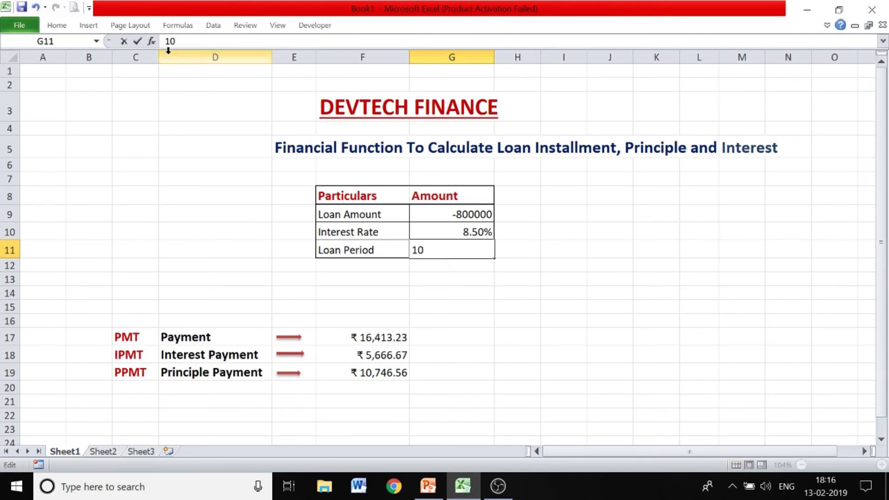
click(570, 364)
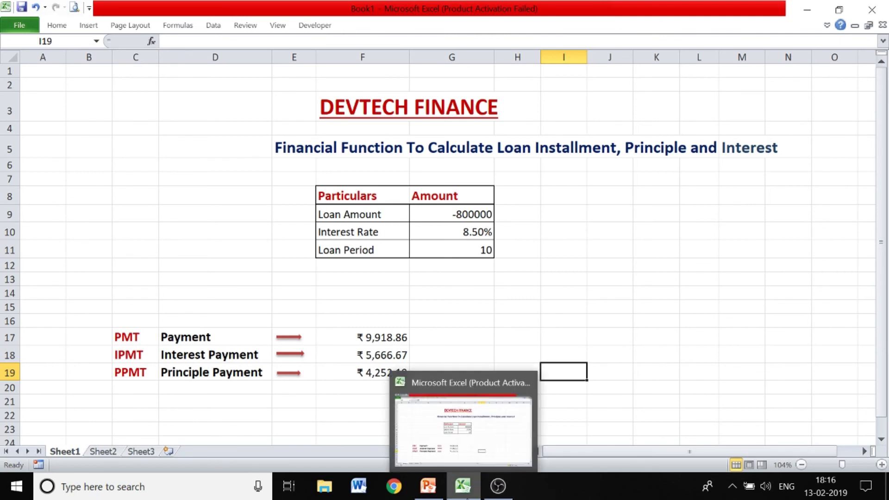
Switch to PowerPoint and run slide 2, 'Thank You for Watching', as a full-screen slide show
click(425, 490)
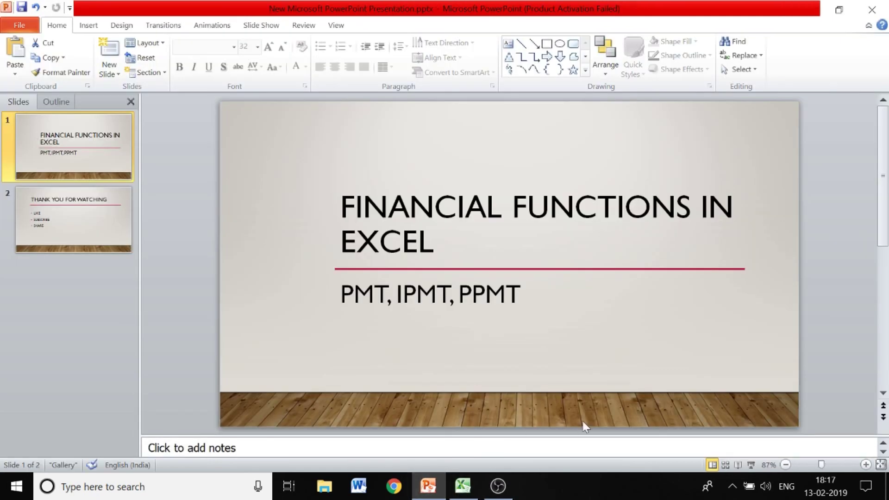
click(37, 218)
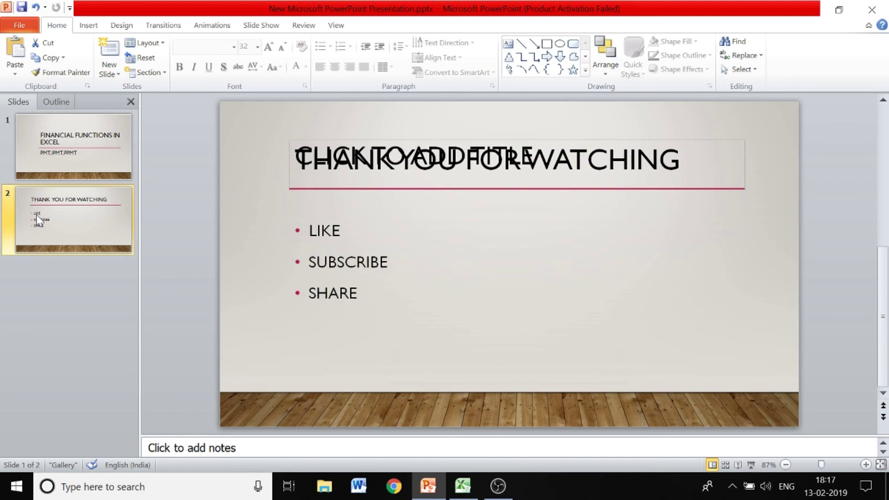
click(750, 464)
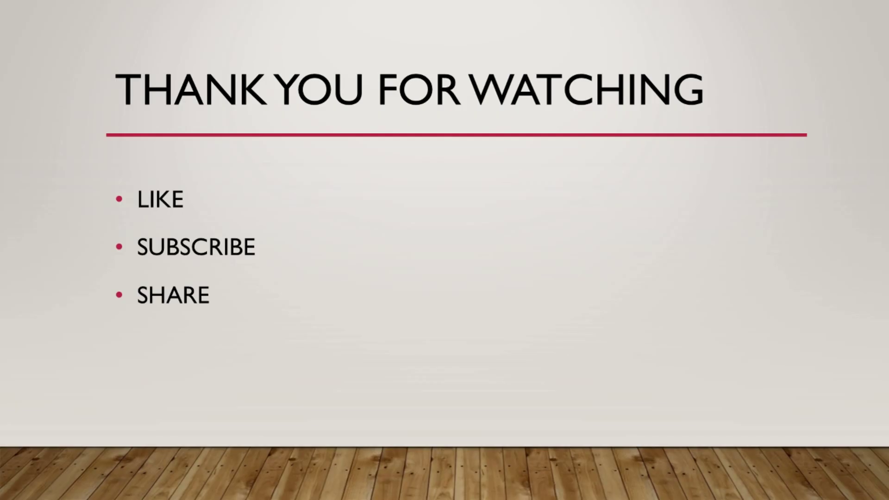